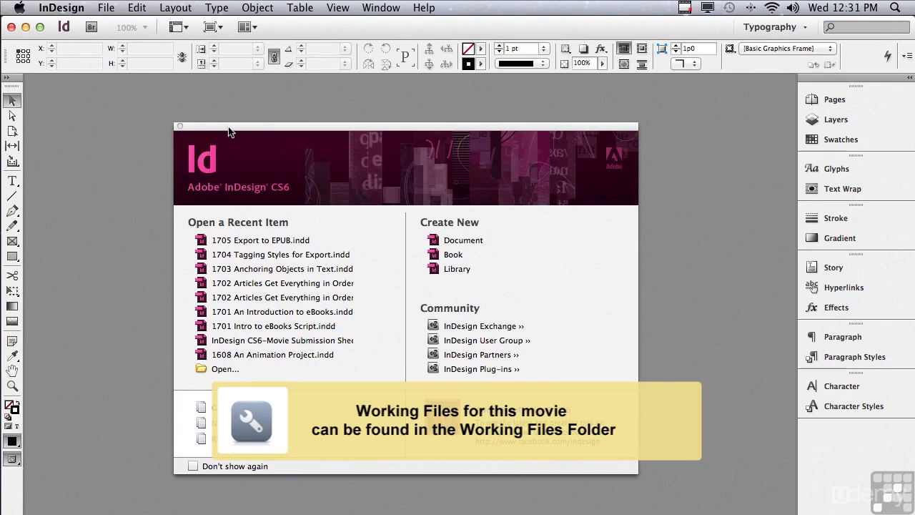
Open 1705 Export to EPUB.indd from InDesign CS6 Sample Layouts > 1700 EPUB Folder.
{"action": "left_click", "coordinate": [104, 6]}
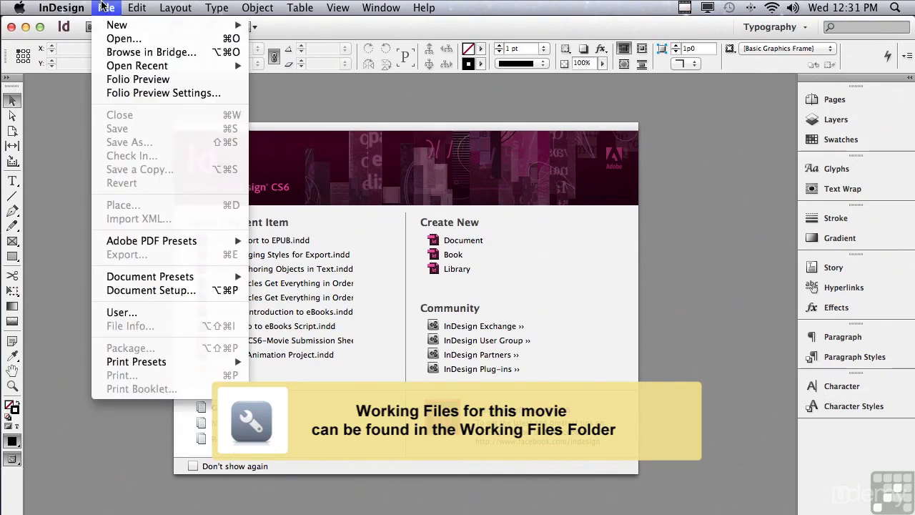
{"action": "left_click", "coordinate": [114, 39]}
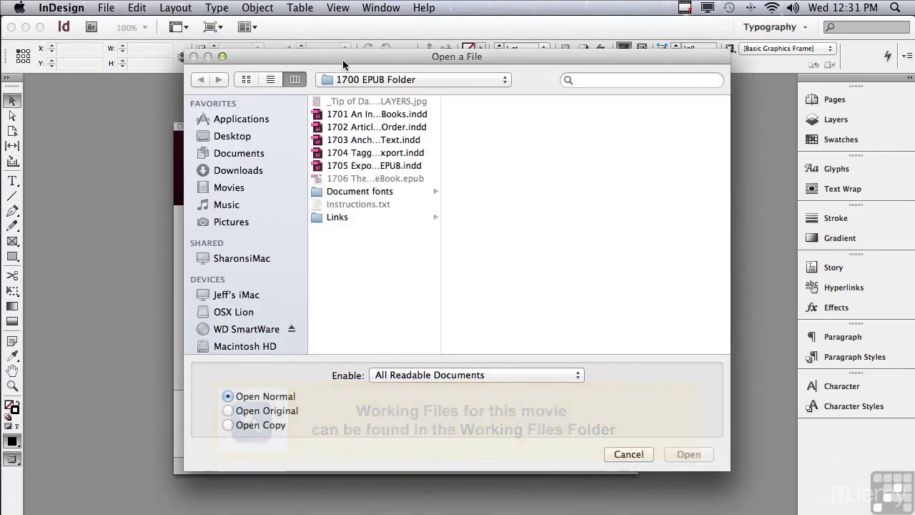
{"action": "left_click", "coordinate": [380, 80]}
{"action": "left_click", "coordinate": [386, 93]}
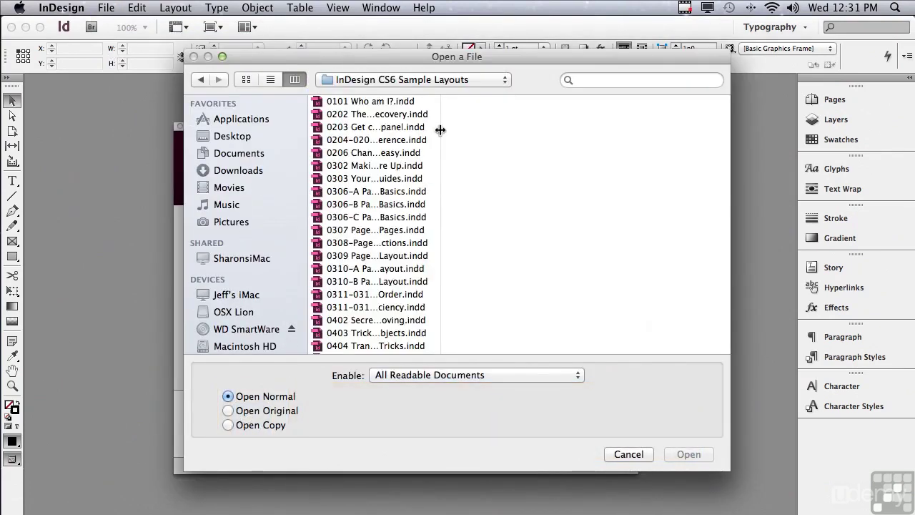
{"action": "left_click_drag", "start_coordinate": [444, 127], "coordinate": [370, 356]}
{"action": "left_click", "coordinate": [343, 348]}
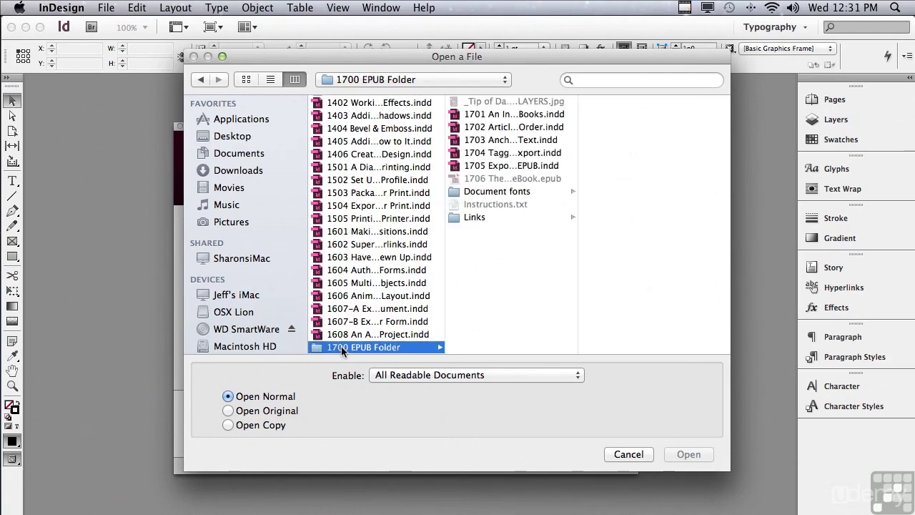
{"action": "left_click", "coordinate": [468, 166]}
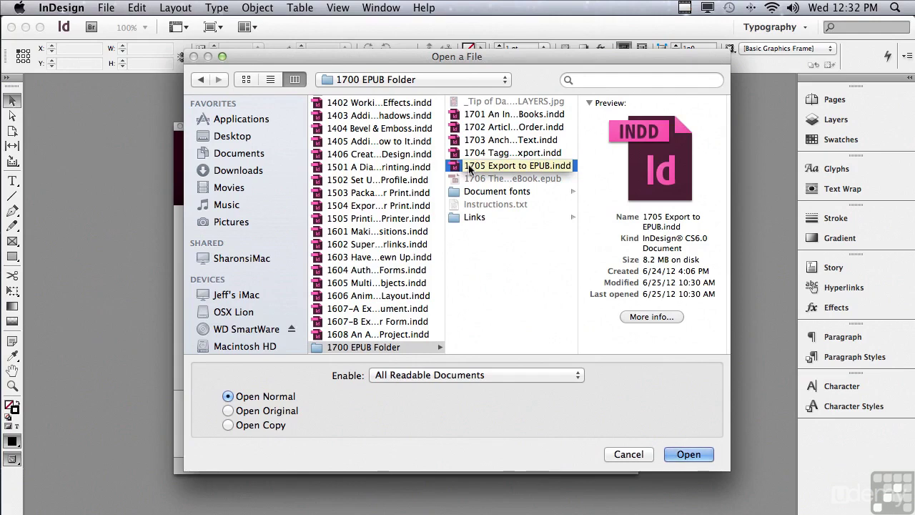
{"action": "left_click", "coordinate": [680, 454]}
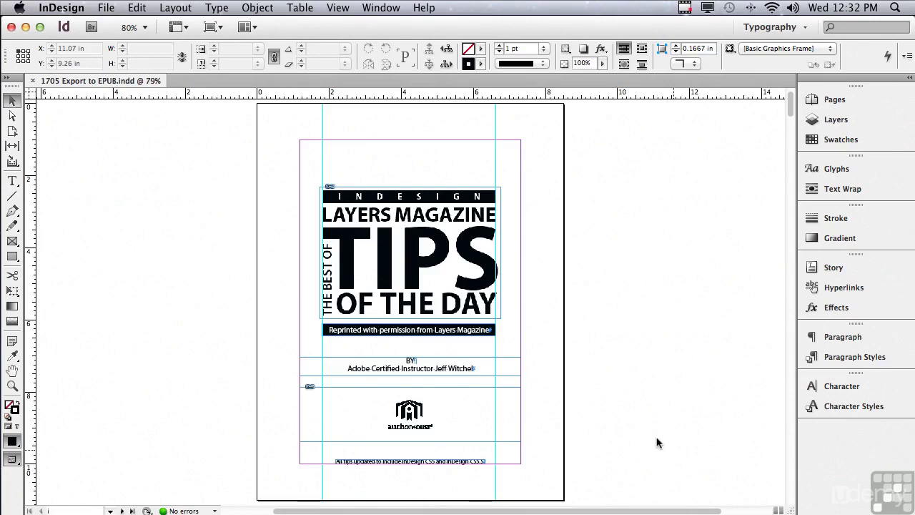
Export the layout in EPUB format as 1706 The Finished eBook.epub to the Desktop.
{"action": "left_click", "coordinate": [104, 8]}
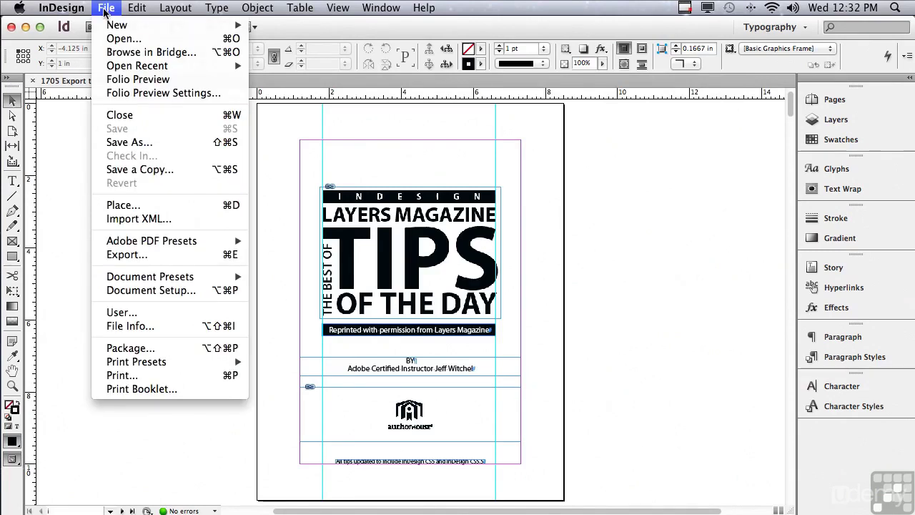
{"action": "left_click", "coordinate": [113, 255]}
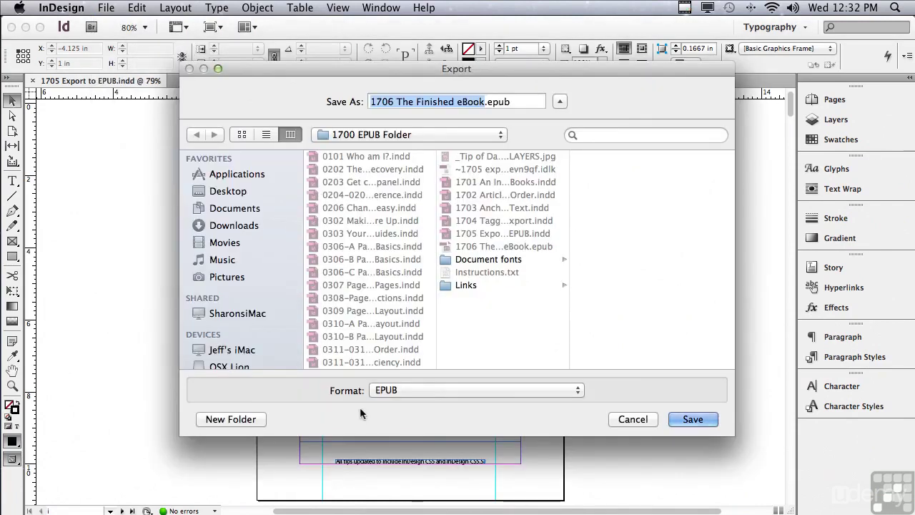
{"action": "left_click", "coordinate": [394, 391]}
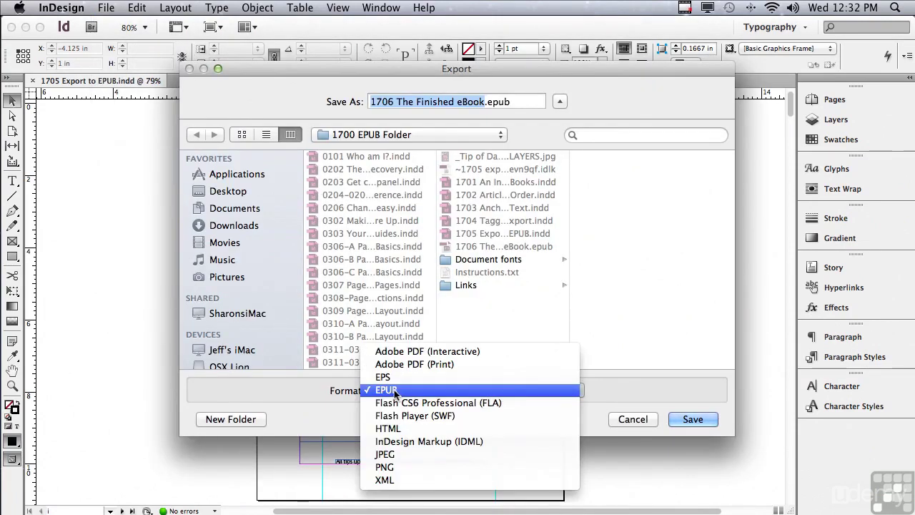
{"action": "left_click", "coordinate": [390, 394]}
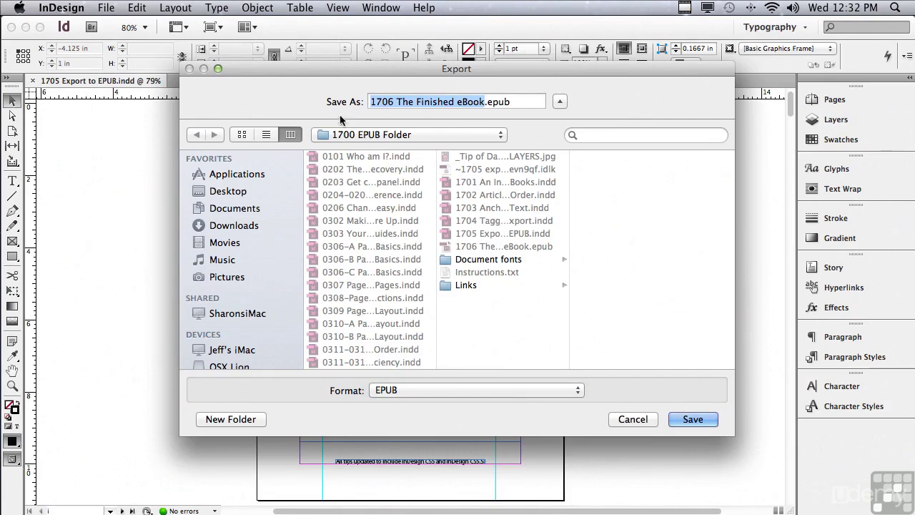
{"action": "left_click", "coordinate": [235, 192]}
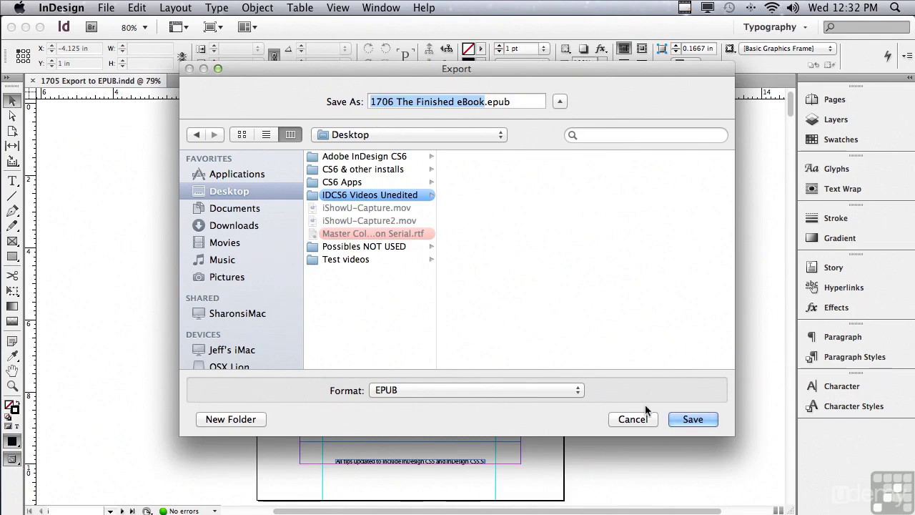
Save to reach EPUB Export Options, keep version EPUB 2.0.1, and check the Cover source choices.
{"action": "left_click", "coordinate": [674, 419]}
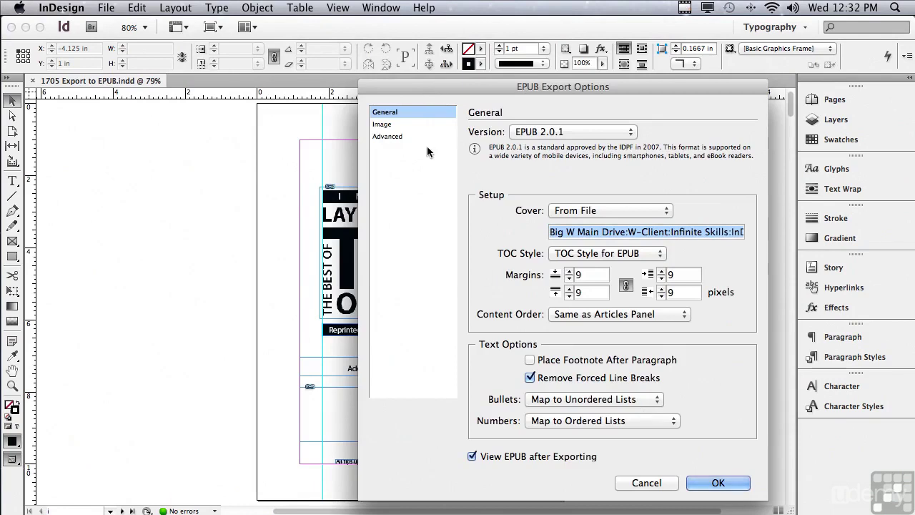
{"action": "left_click_drag", "start_coordinate": [409, 83], "coordinate": [258, 69]}
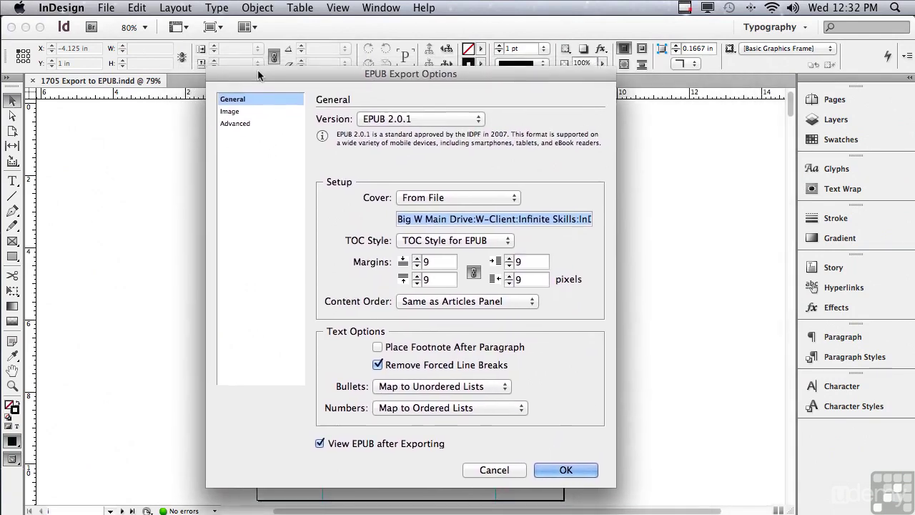
{"action": "left_click", "coordinate": [371, 124]}
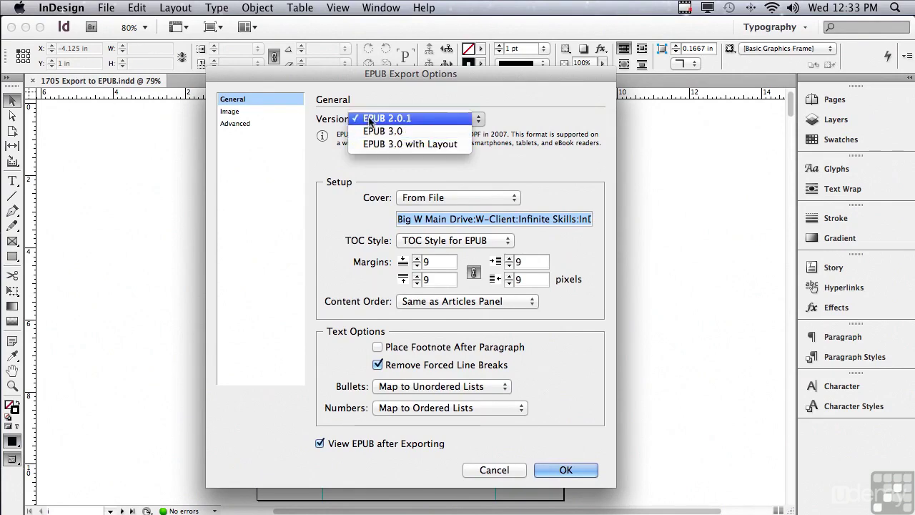
{"action": "left_click", "coordinate": [371, 118]}
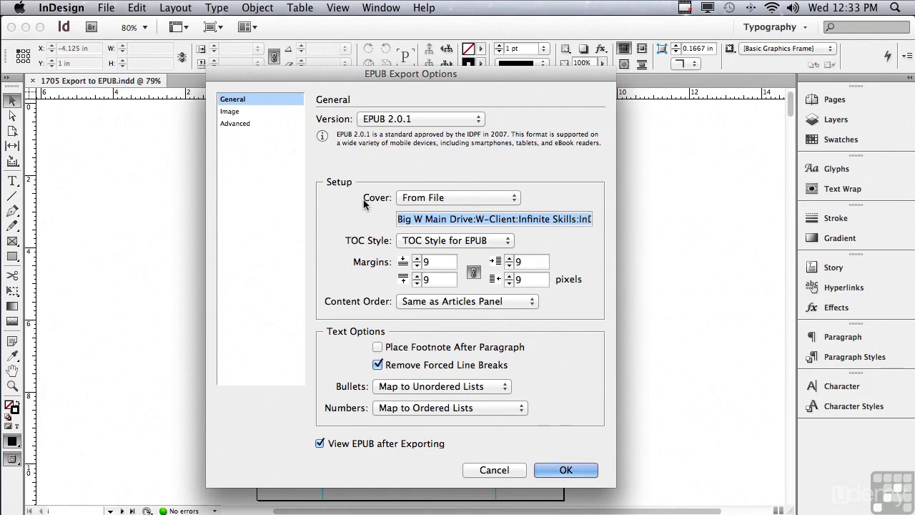
{"action": "left_click", "coordinate": [411, 202]}
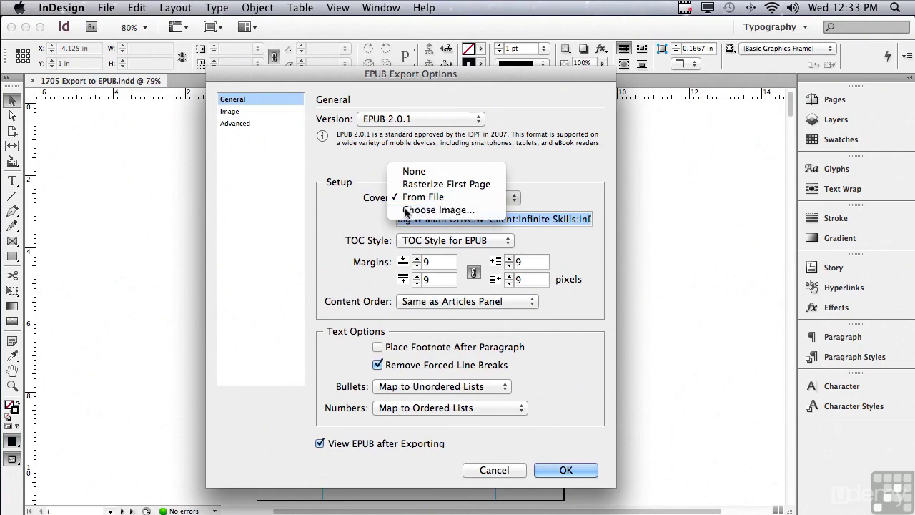
Use _Tip of Day Cover.LAYERS.jpg from the 1700 EPUB Folder as the cover image.
{"action": "left_click", "coordinate": [405, 210]}
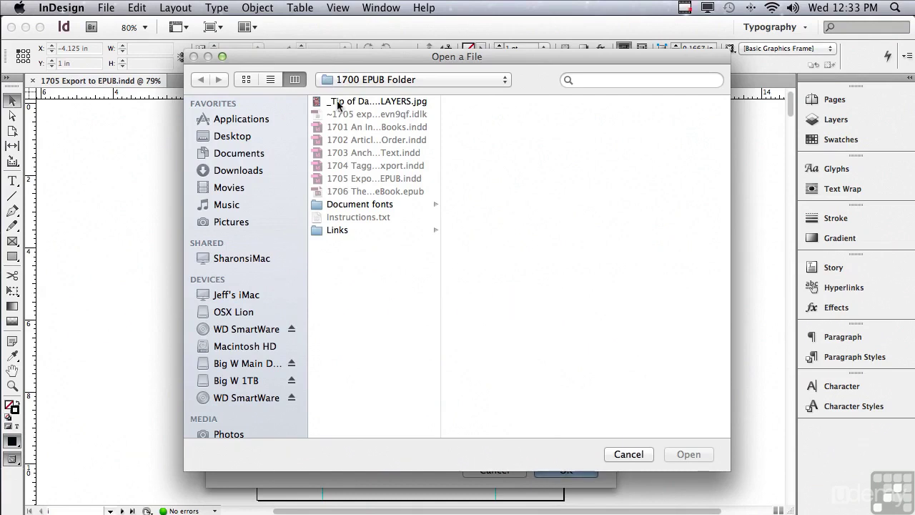
{"action": "left_click", "coordinate": [337, 100]}
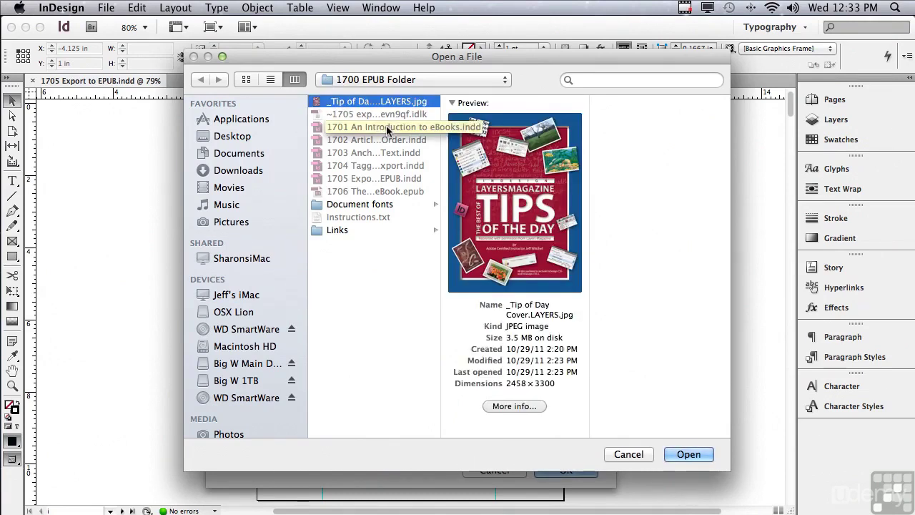
{"action": "left_click", "coordinate": [688, 455]}
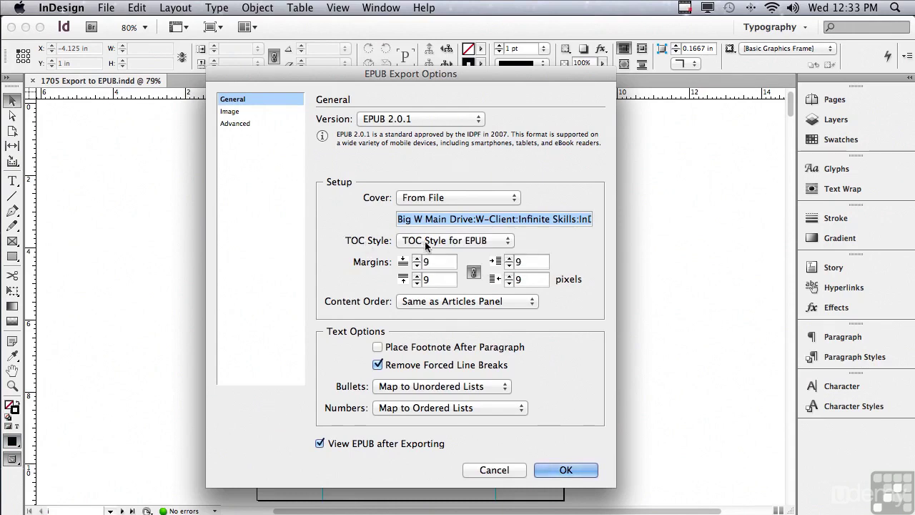
Keep TOC Style for EPUB and leave the margins at 9 pixels after testing other values.
{"action": "left_click", "coordinate": [426, 245]}
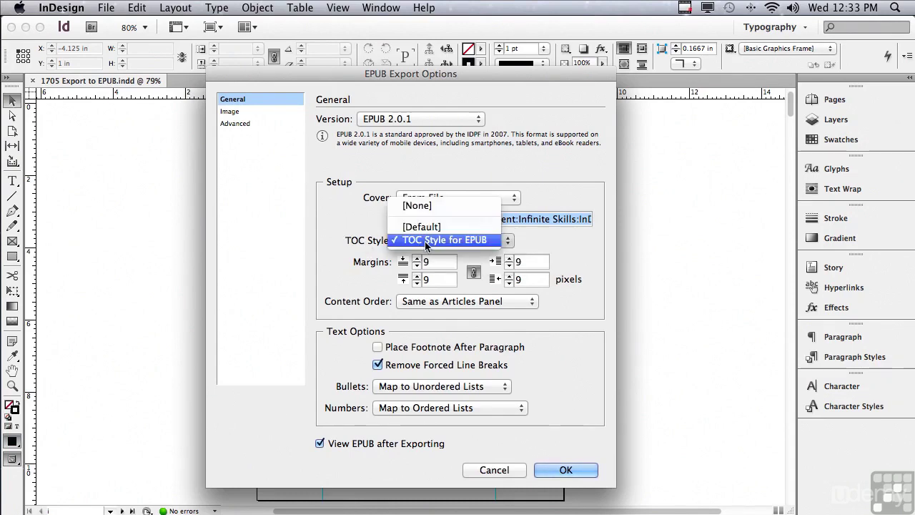
{"action": "left_click", "coordinate": [426, 241]}
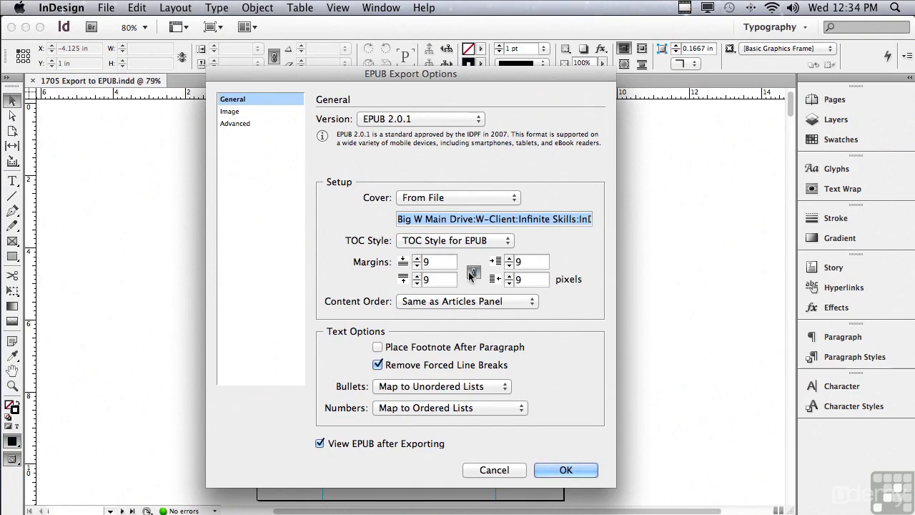
{"action": "left_click", "coordinate": [417, 260]}
{"action": "left_click", "coordinate": [417, 260]}
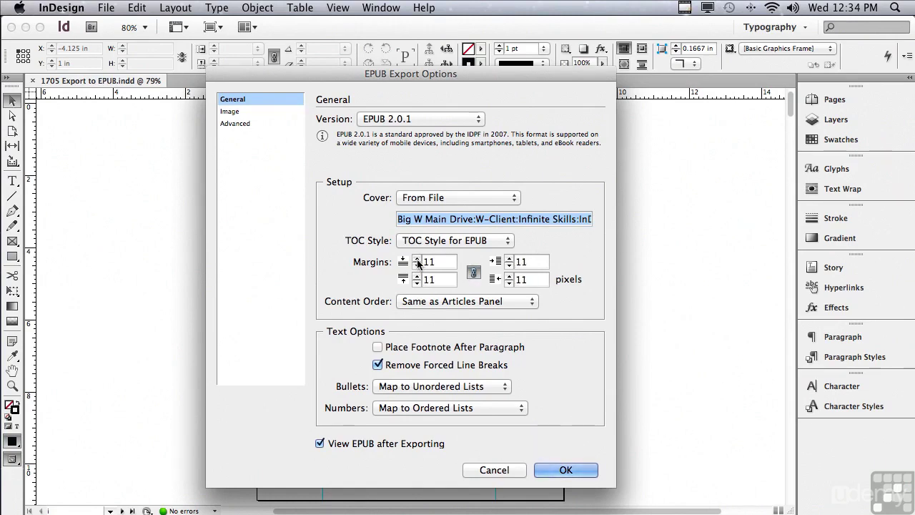
{"action": "left_click", "coordinate": [416, 265]}
{"action": "left_click", "coordinate": [418, 266]}
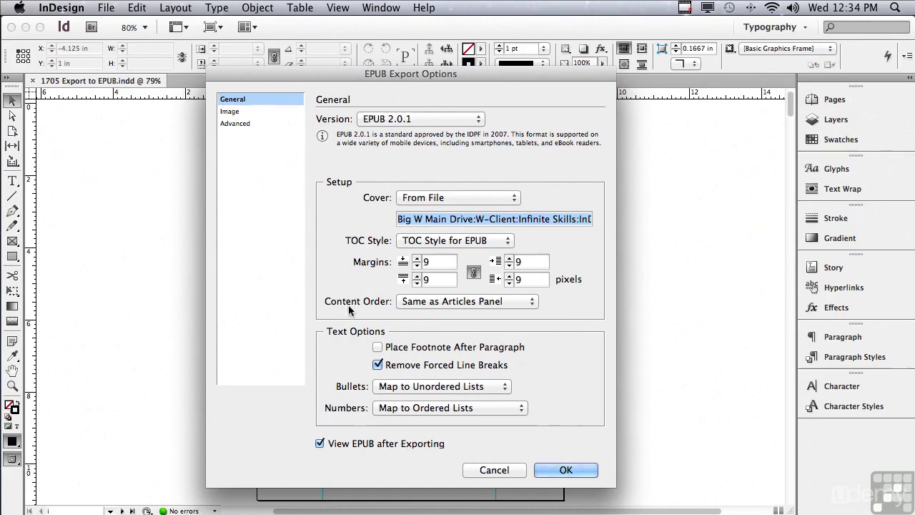
{"action": "left_click", "coordinate": [424, 301]}
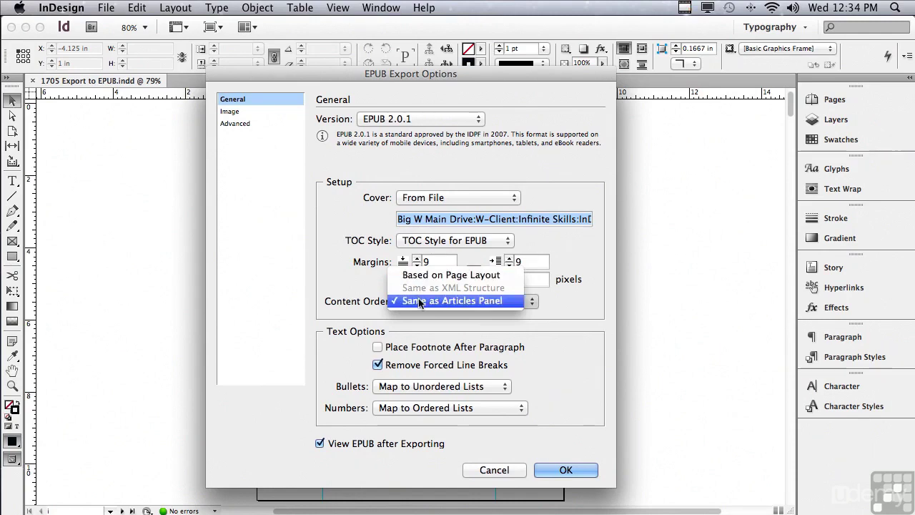
Keep Content Order as Same as Articles Panel and bullets mapped to Unordered Lists.
{"action": "left_click", "coordinate": [421, 303]}
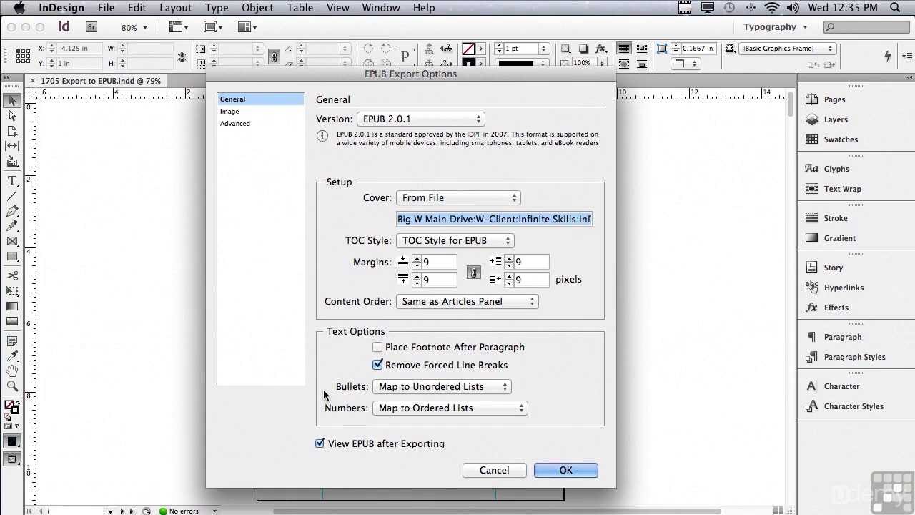
{"action": "left_click", "coordinate": [388, 392]}
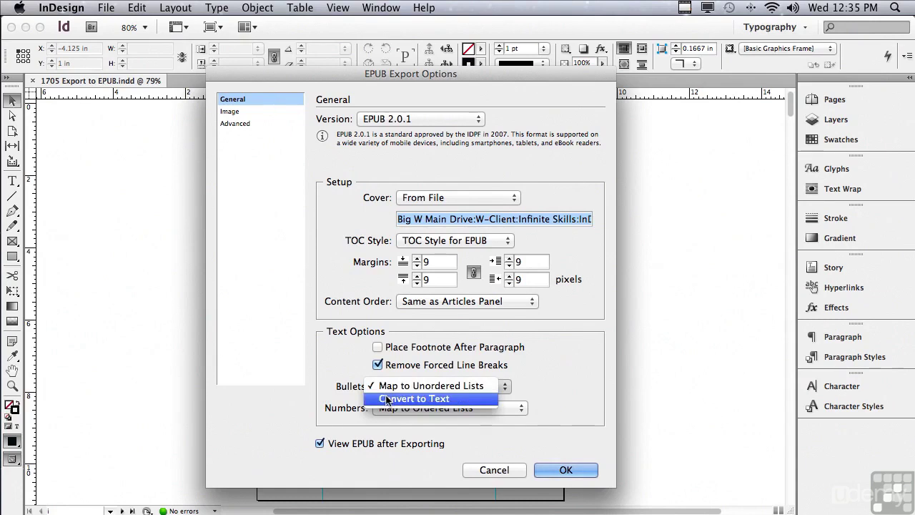
{"action": "left_click", "coordinate": [334, 391]}
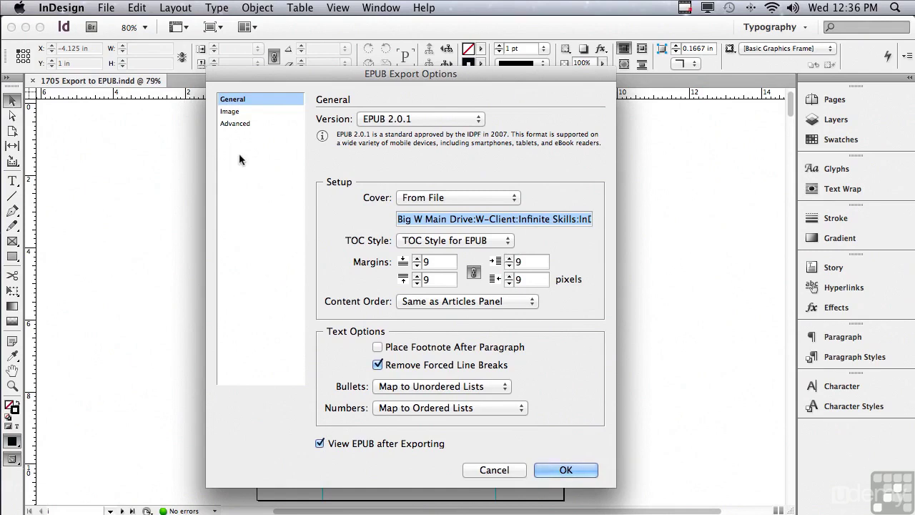
{"action": "left_click", "coordinate": [238, 112]}
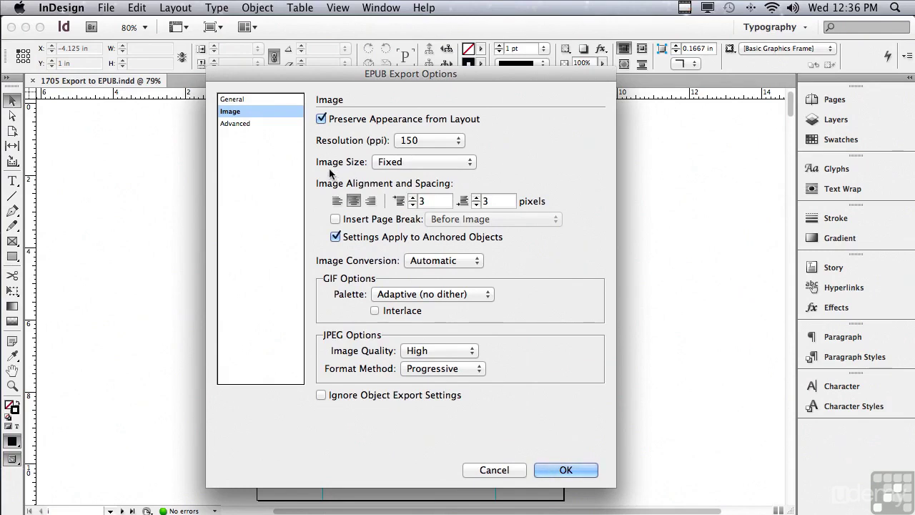
Keep Fixed image size, set Space Before to 3 pixels, leave page breaks off and conversion Automatic.
{"action": "left_click", "coordinate": [420, 162]}
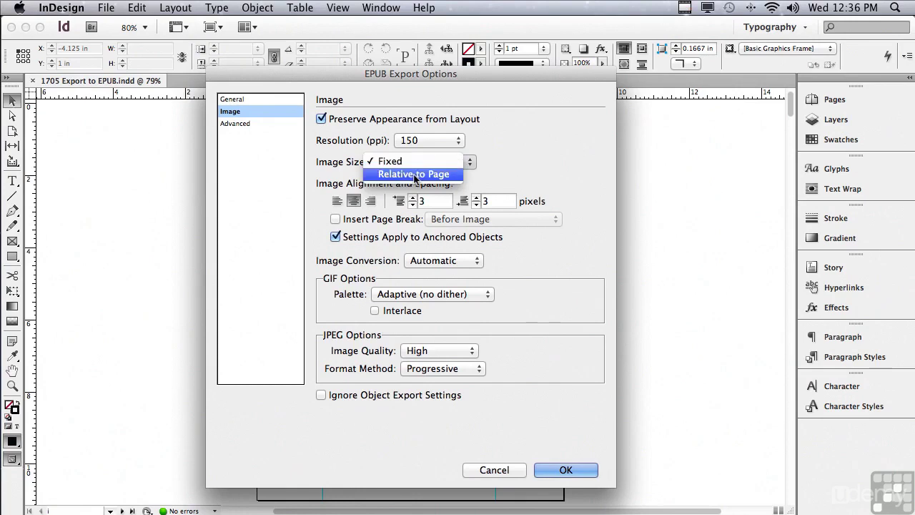
{"action": "left_click", "coordinate": [342, 171]}
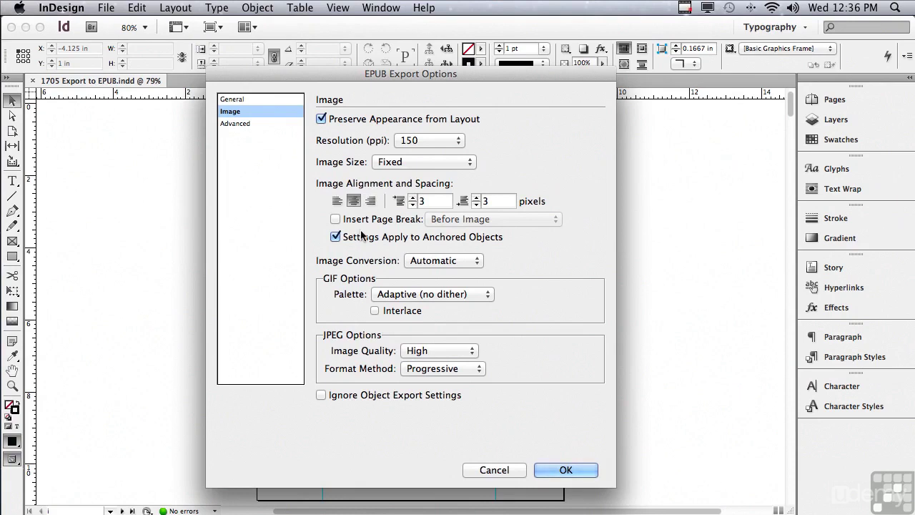
{"action": "left_click", "coordinate": [414, 198]}
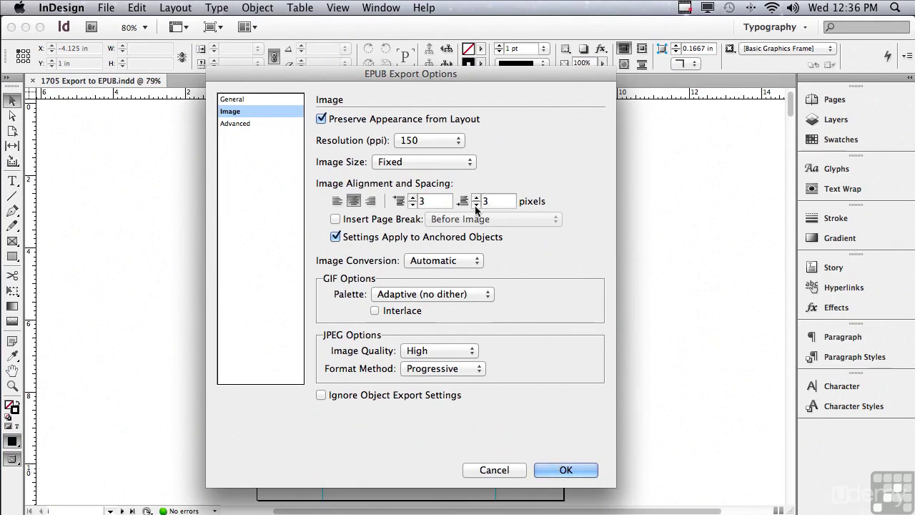
{"action": "left_click", "coordinate": [335, 219]}
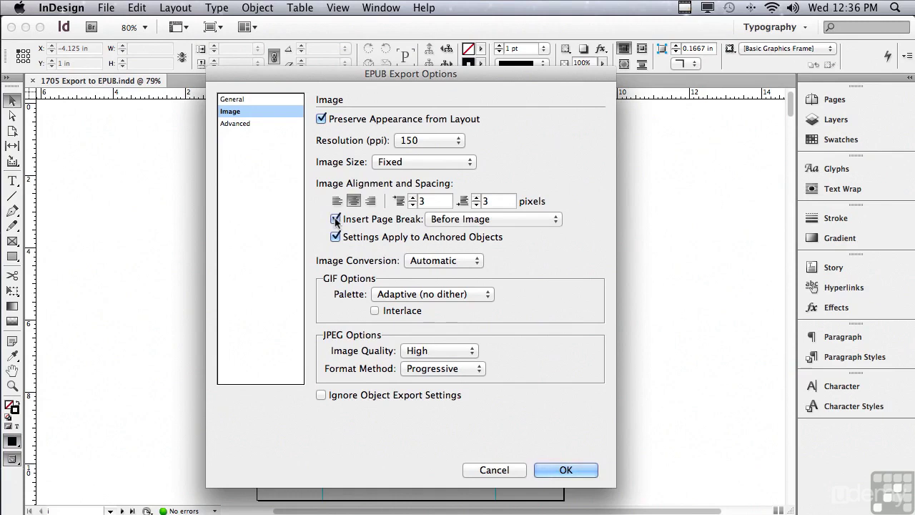
{"action": "left_click", "coordinate": [437, 221]}
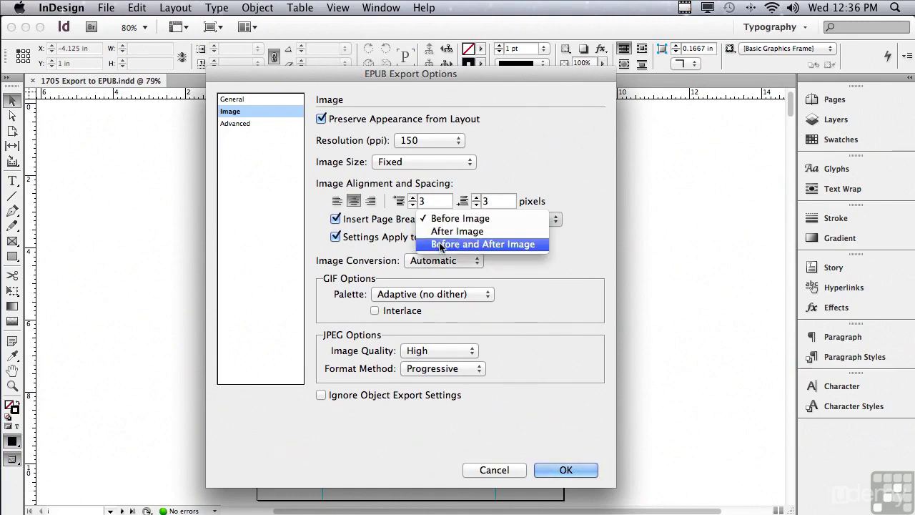
{"action": "left_click", "coordinate": [347, 223]}
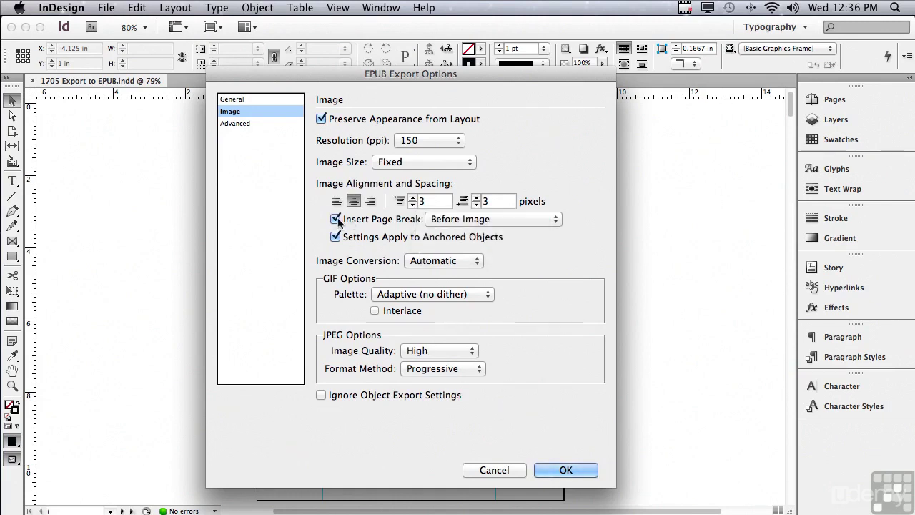
{"action": "left_click", "coordinate": [336, 219]}
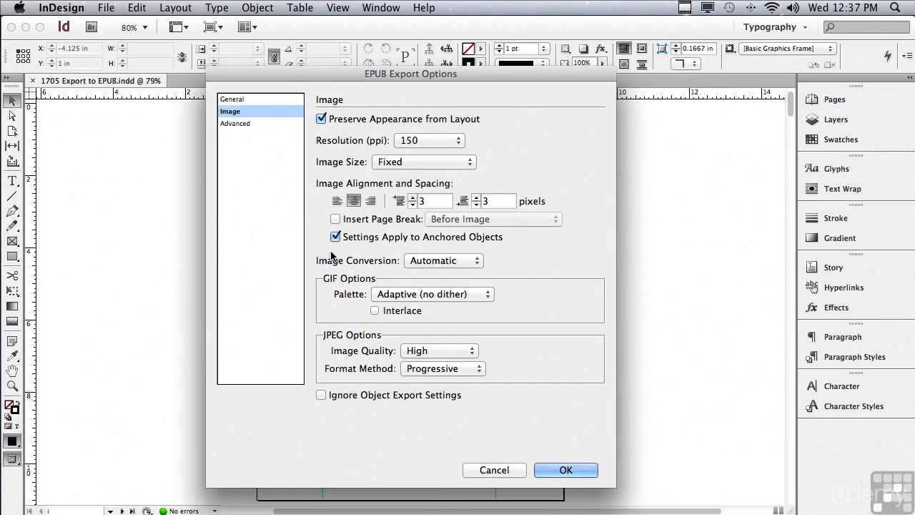
{"action": "left_click", "coordinate": [426, 263]}
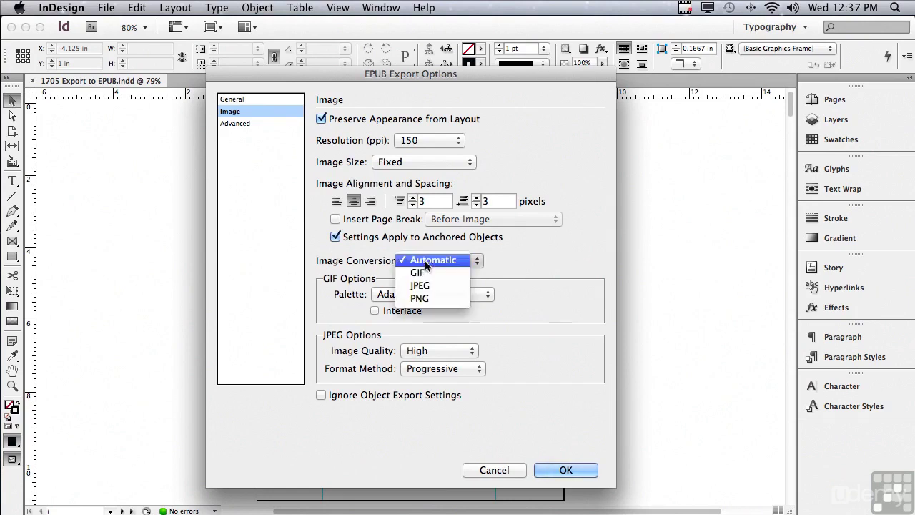
{"action": "left_click", "coordinate": [426, 262]}
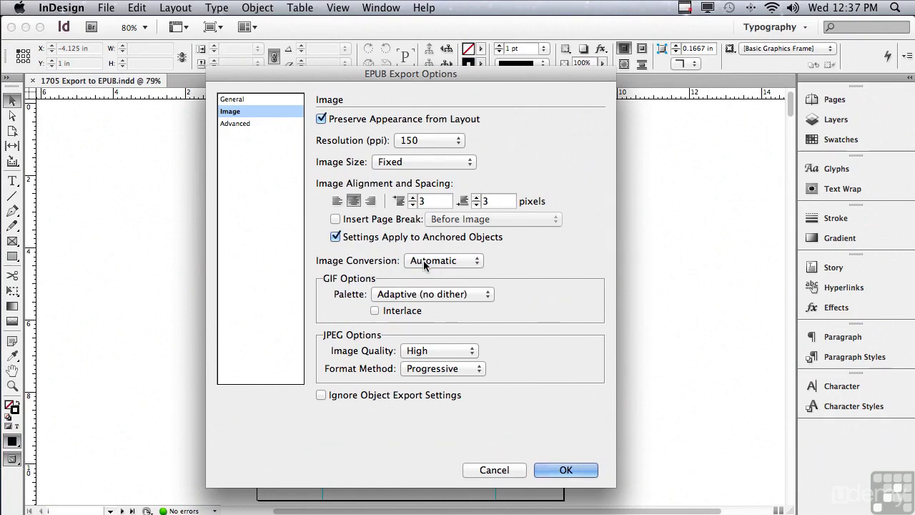
In the Advanced pane, keep Split Document at Based on Paragraph Style Export Tags.
{"action": "left_click", "coordinate": [226, 124]}
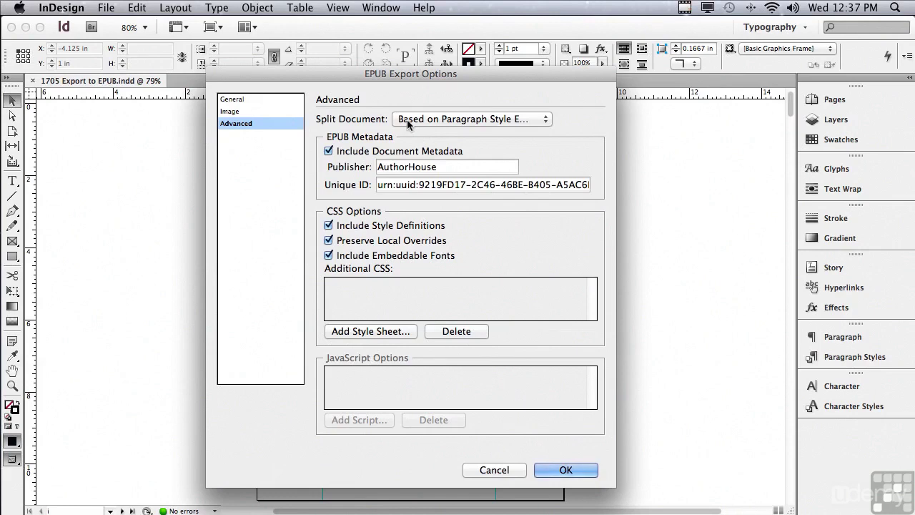
{"action": "left_click", "coordinate": [409, 125]}
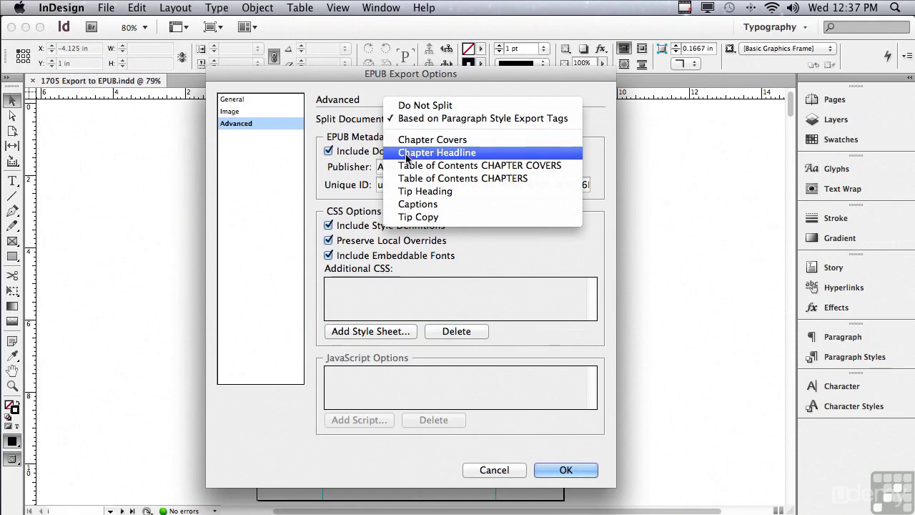
{"action": "left_click", "coordinate": [360, 125]}
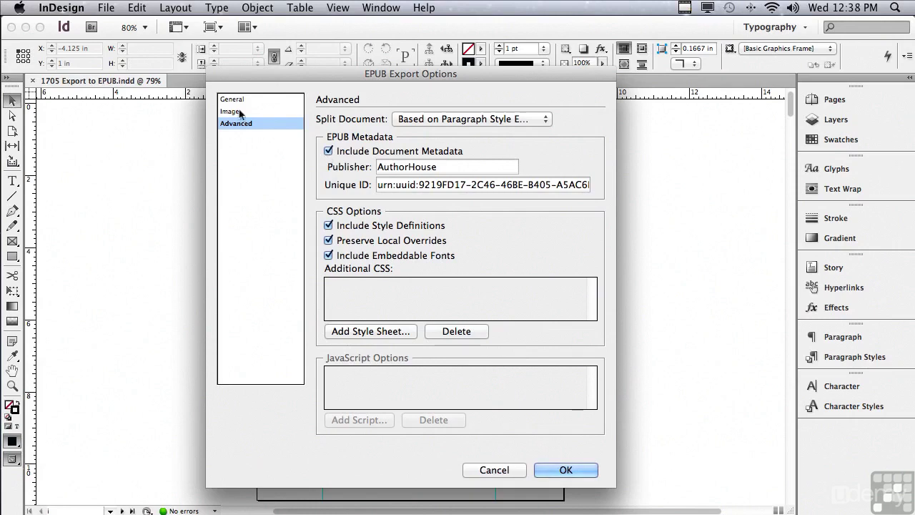
{"action": "left_click", "coordinate": [109, 8]}
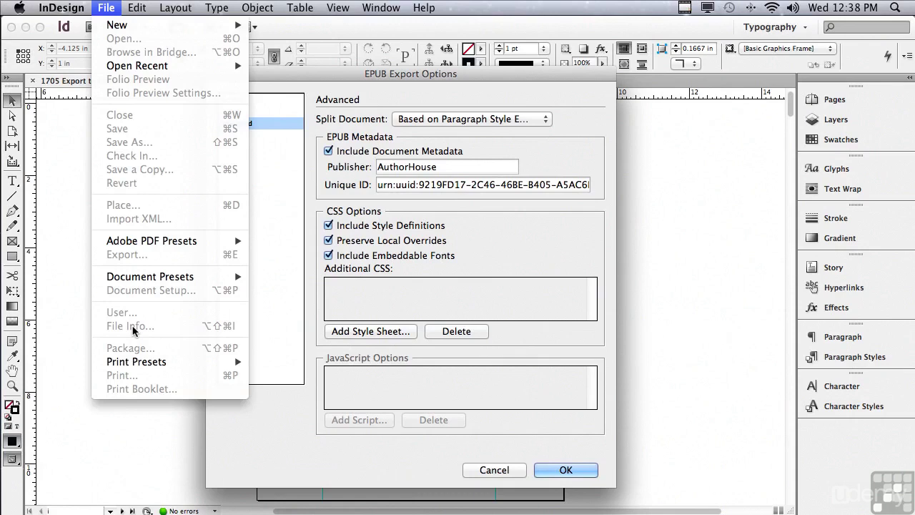
{"action": "left_click", "coordinate": [66, 311]}
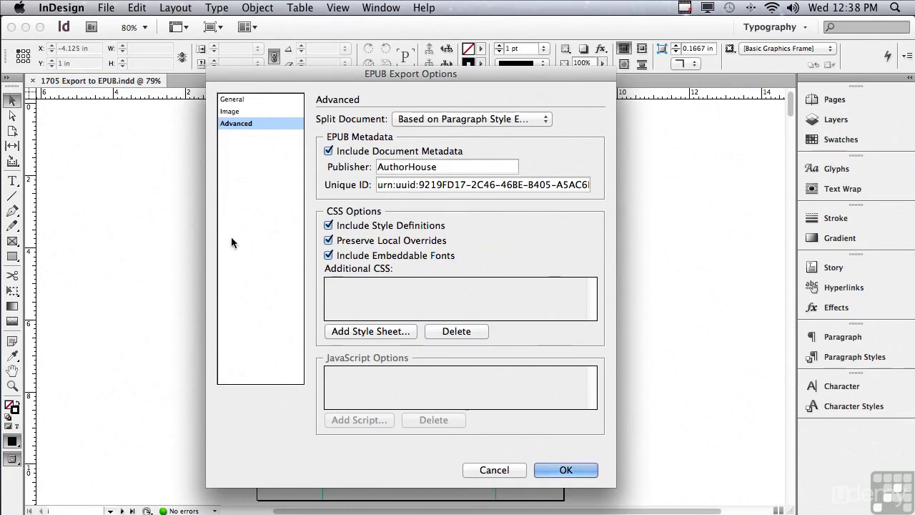
{"action": "double_click", "coordinate": [446, 167]}
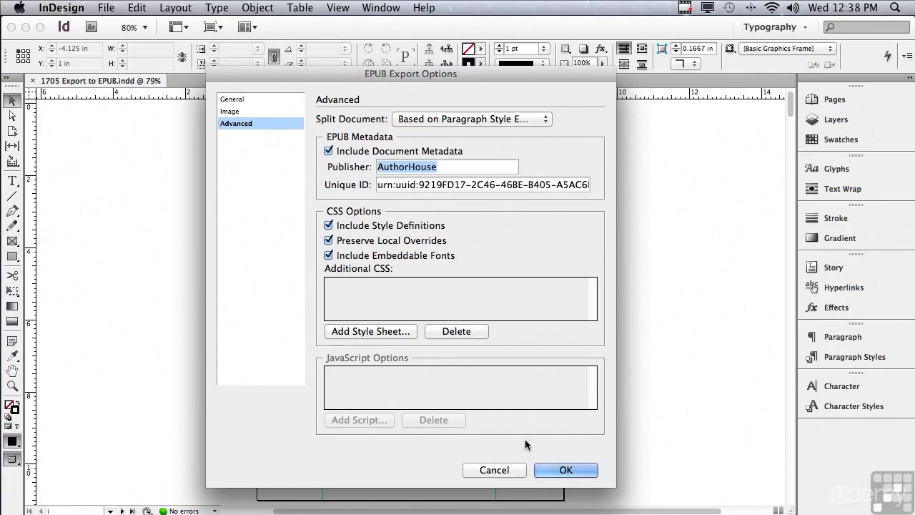
Accept the EPUB export options to export the eBook.
{"action": "left_click", "coordinate": [551, 469]}
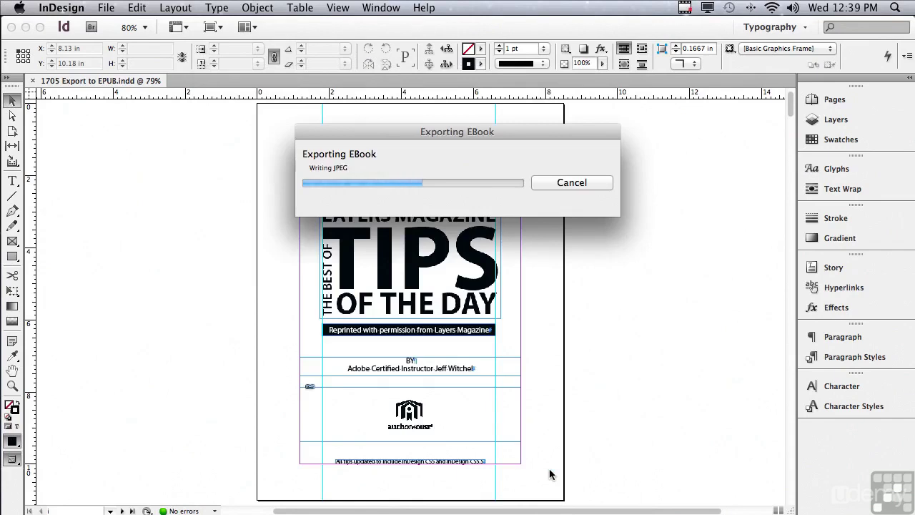